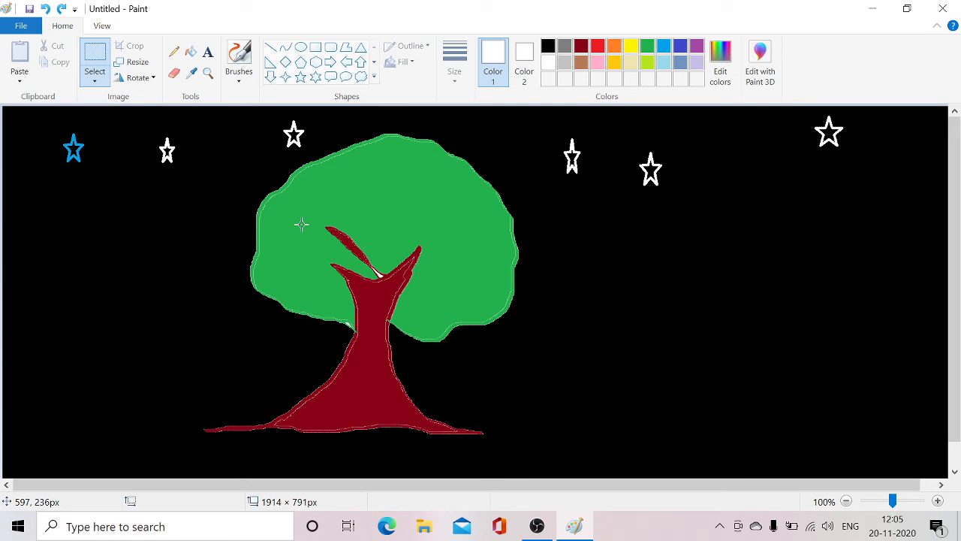
Select the tree, resize the selection to 45% with the aspect ratio maintained, and stretch it back out to about 597 × 692 px.
{"action": "left_click", "coordinate": [92, 59]}
{"action": "left_click", "coordinate": [92, 60]}
{"action": "left_click_drag", "start_coordinate": [218, 115], "coordinate": [521, 455]}
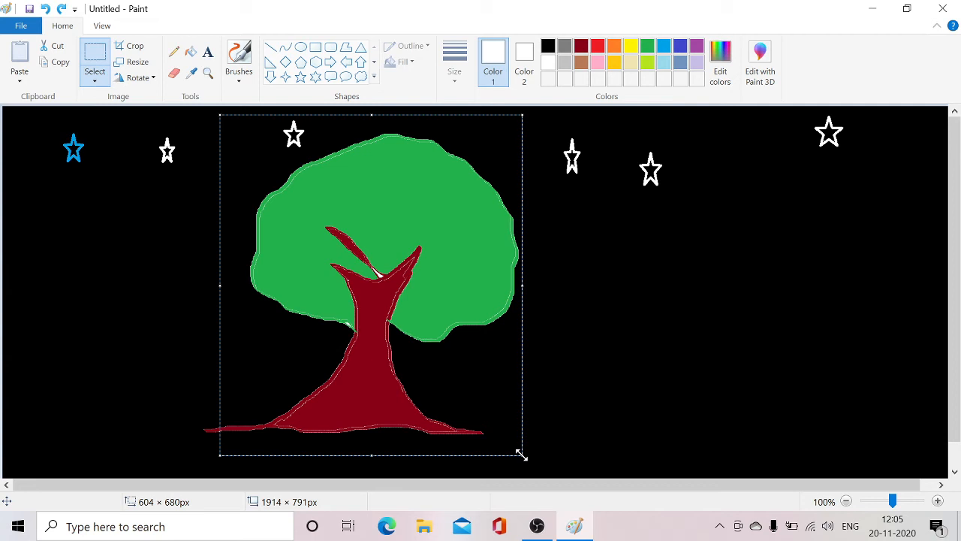
{"action": "left_click", "coordinate": [137, 62]}
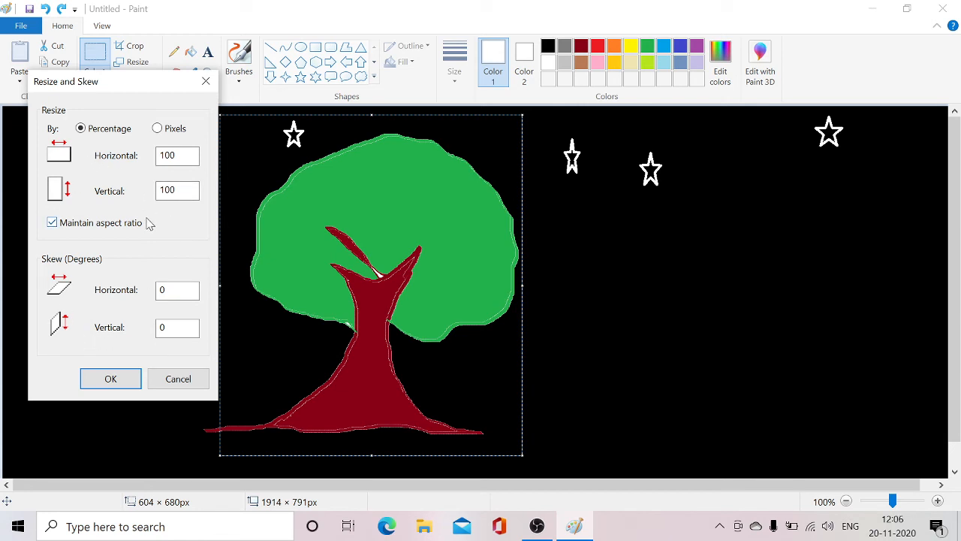
{"action": "left_click", "coordinate": [175, 155]}
{"action": "key", "text": "BackSpace"}
{"action": "key", "text": "BackSpace"}
{"action": "type", "text": "45"}
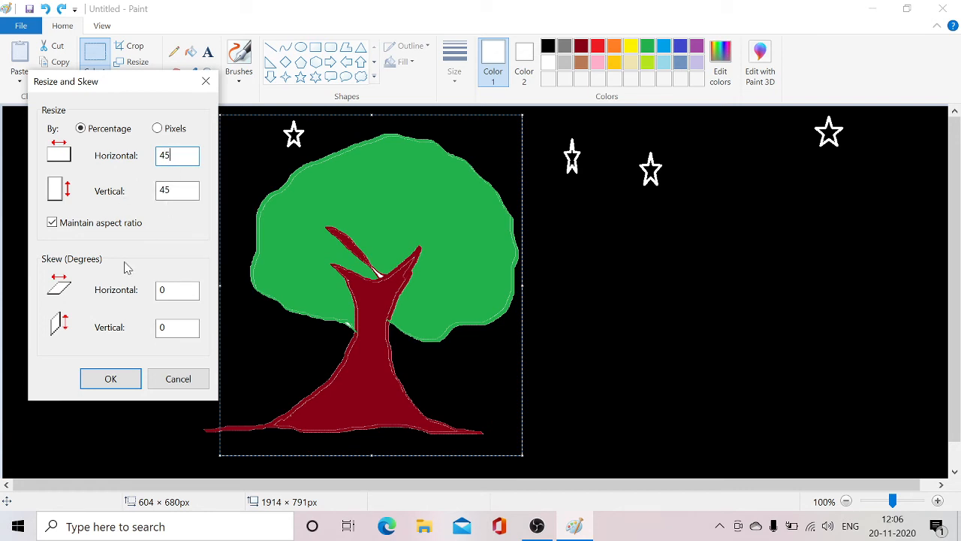
{"action": "left_click", "coordinate": [95, 379]}
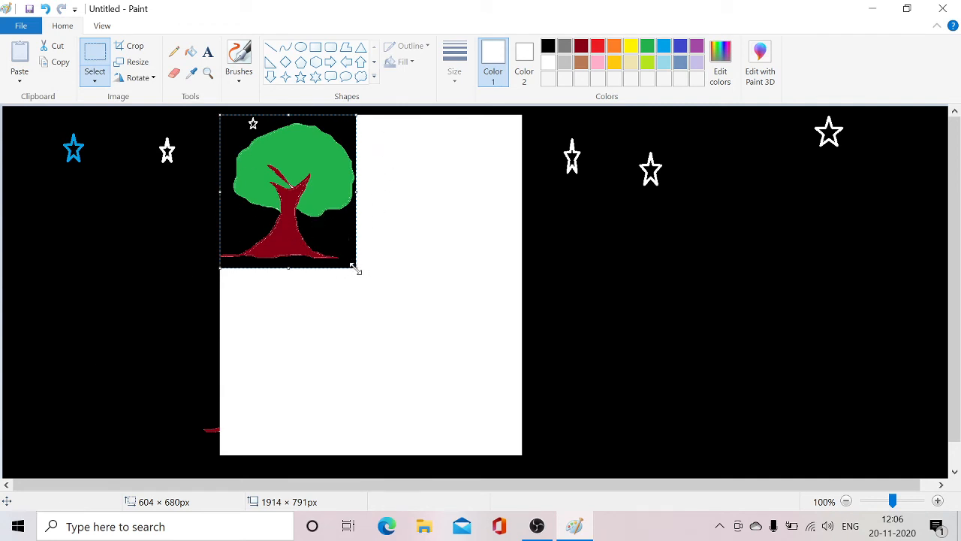
{"action": "left_click_drag", "start_coordinate": [354, 266], "coordinate": [518, 461]}
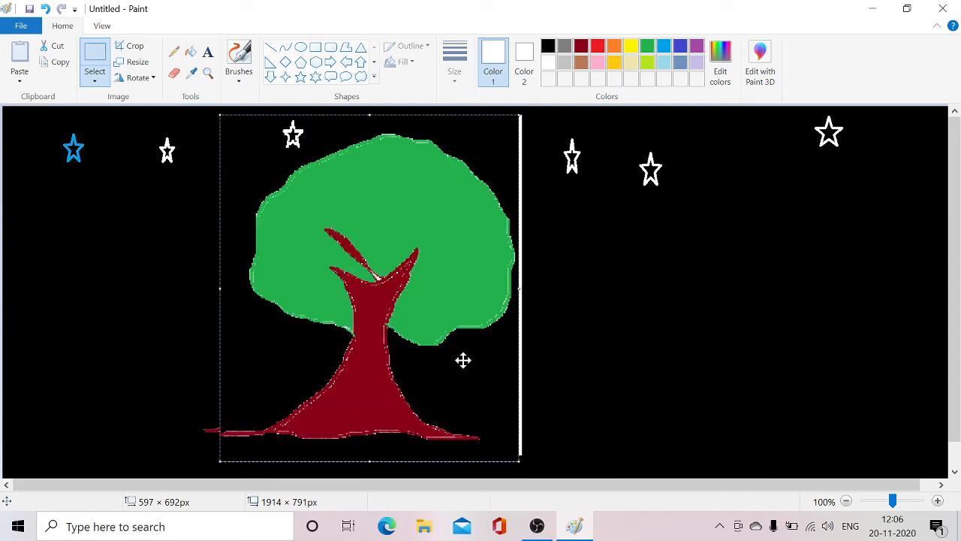
Skew the tree selection horizontally by 60 degrees and undo the selection's changes.
{"action": "left_click", "coordinate": [137, 63]}
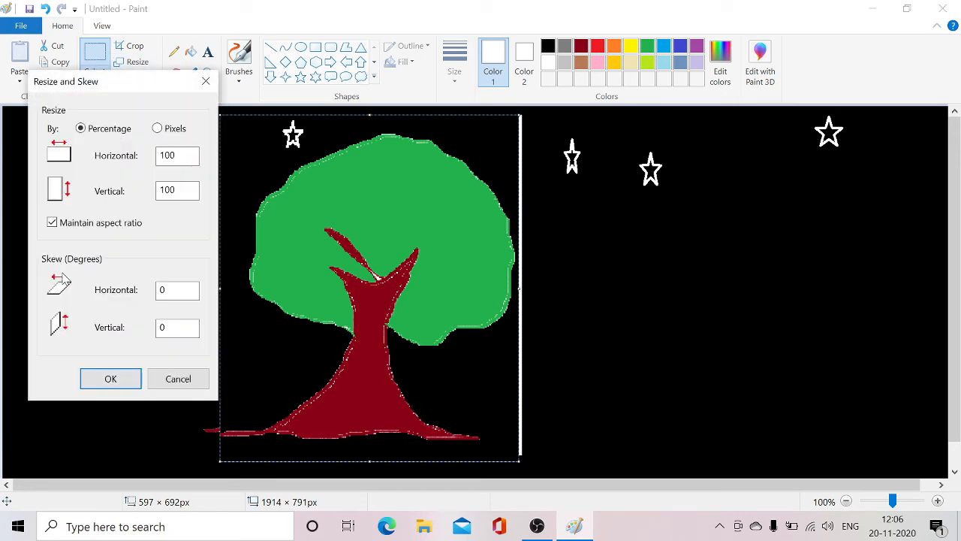
{"action": "left_click", "coordinate": [177, 290]}
{"action": "left_click", "coordinate": [112, 379]}
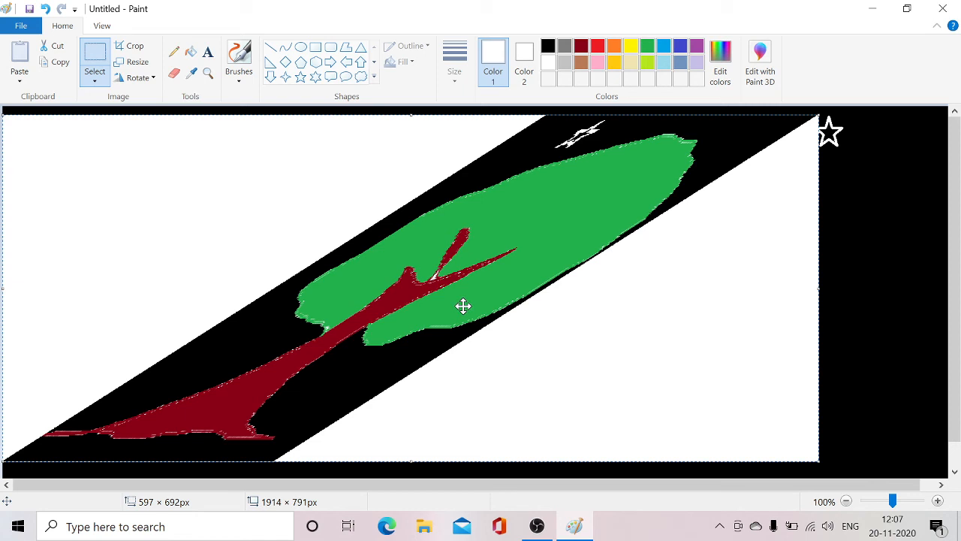
{"action": "left_click", "coordinate": [45, 9]}
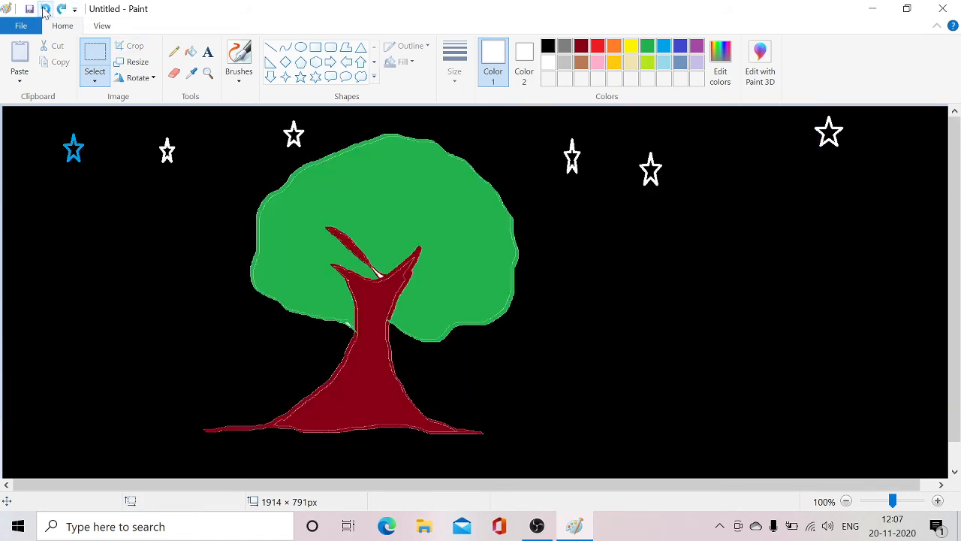
Skew the whole picture vertically by 60 degrees, and undo the skew after viewing it.
{"action": "left_click", "coordinate": [138, 61]}
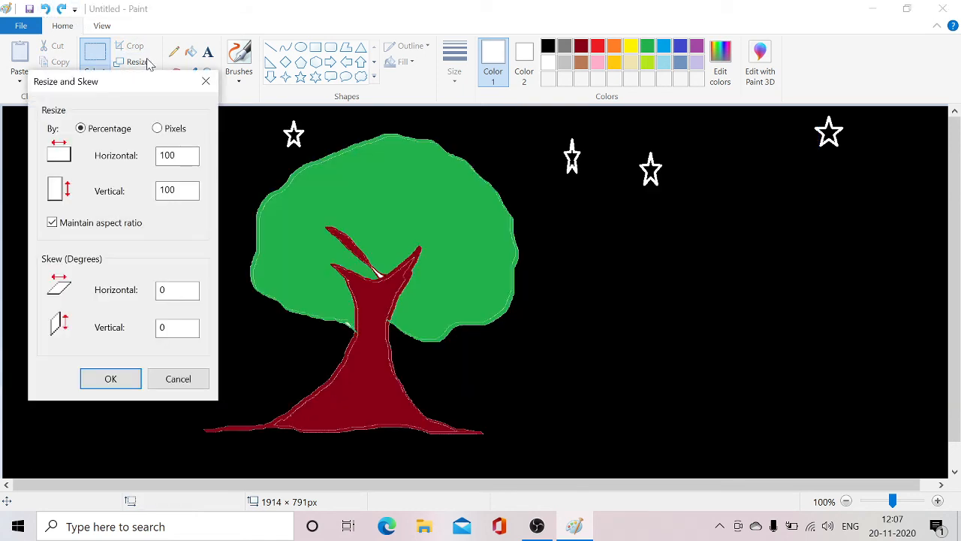
{"action": "left_click", "coordinate": [162, 327]}
{"action": "type", "text": "60"}
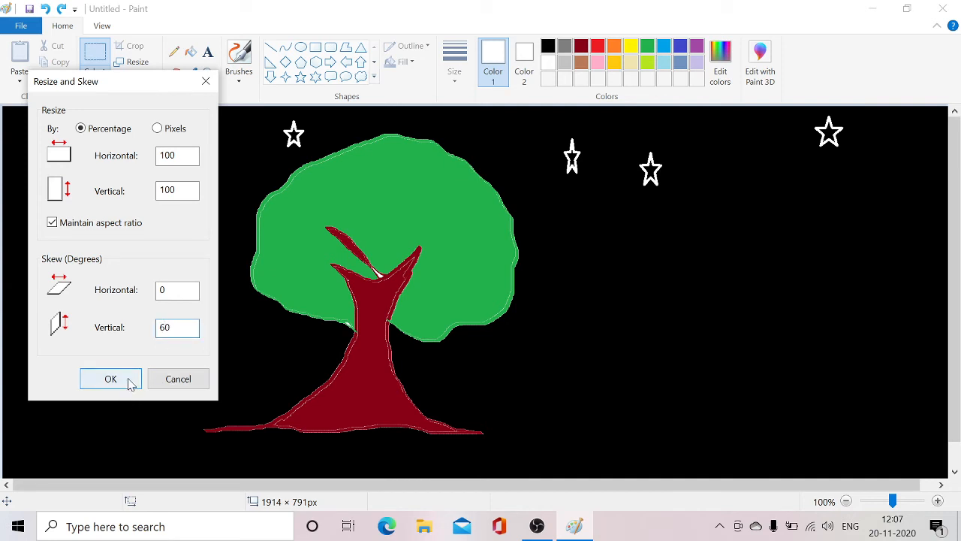
{"action": "left_click", "coordinate": [128, 377]}
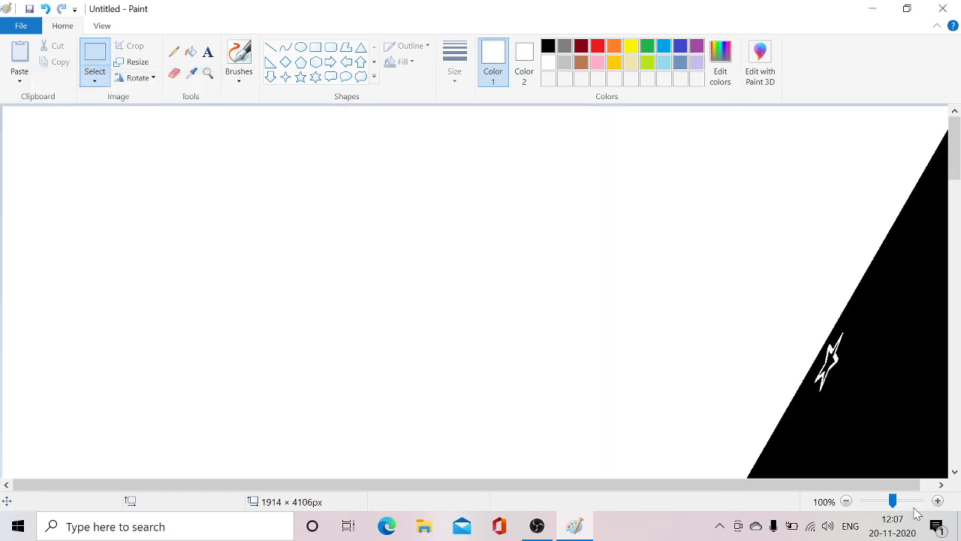
{"action": "mouse_move", "coordinate": [892, 501]}
{"action": "left_mouse_down"}
{"action": "mouse_move", "coordinate": [873, 503]}
{"action": "mouse_move", "coordinate": [898, 507]}
{"action": "left_mouse_up"}
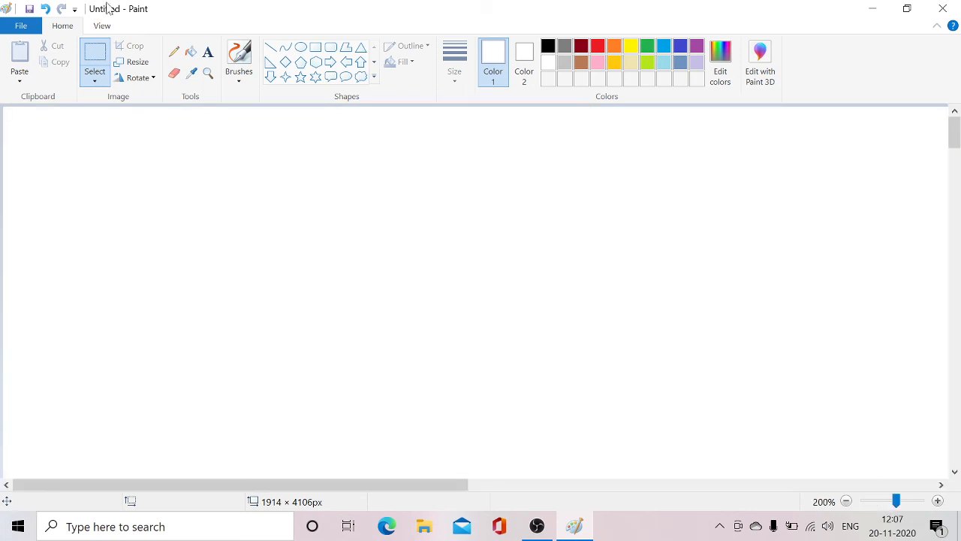
{"action": "left_click", "coordinate": [43, 9]}
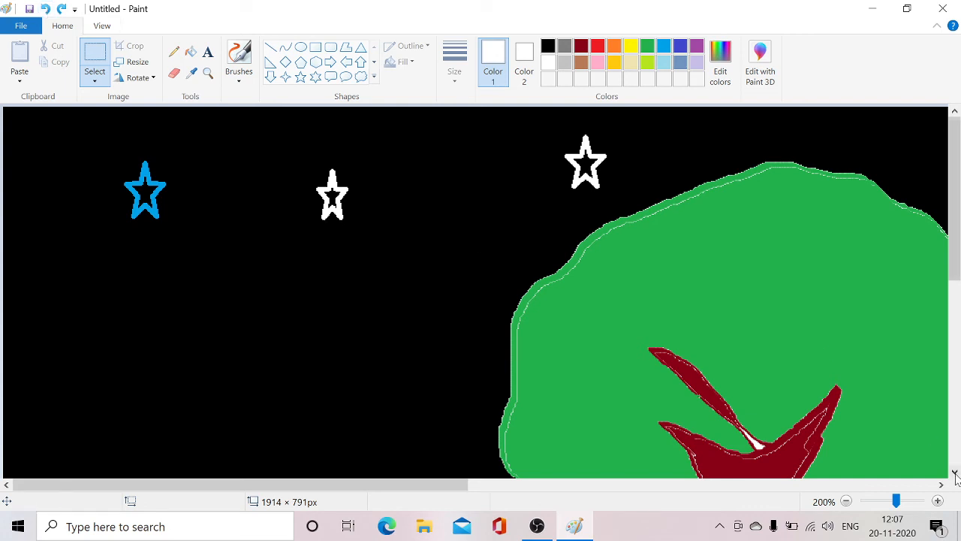
Select an area of about 637 × 693 px around the tree, resize it to 90% in both directions, and undo the resize.
{"action": "left_click_drag", "start_coordinate": [899, 501], "coordinate": [892, 501]}
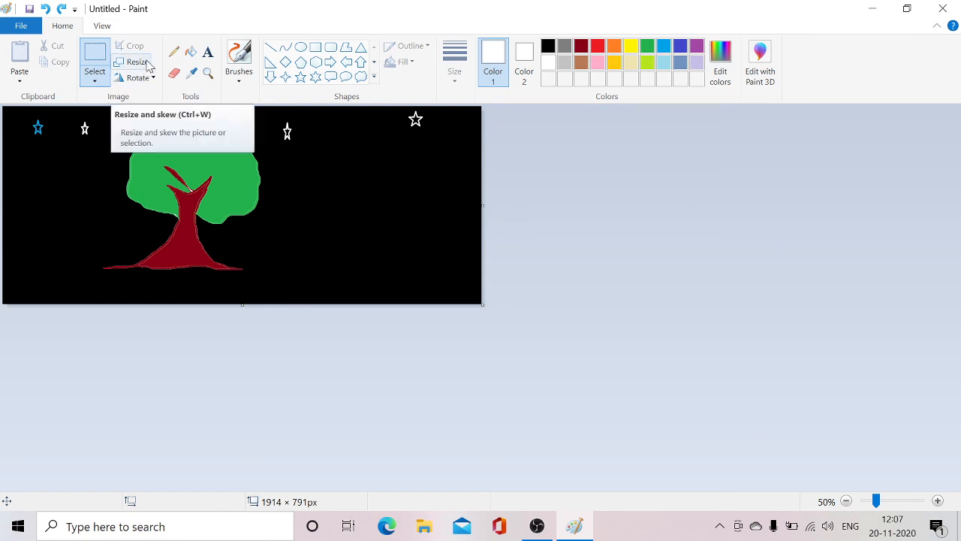
{"action": "left_click", "coordinate": [96, 64]}
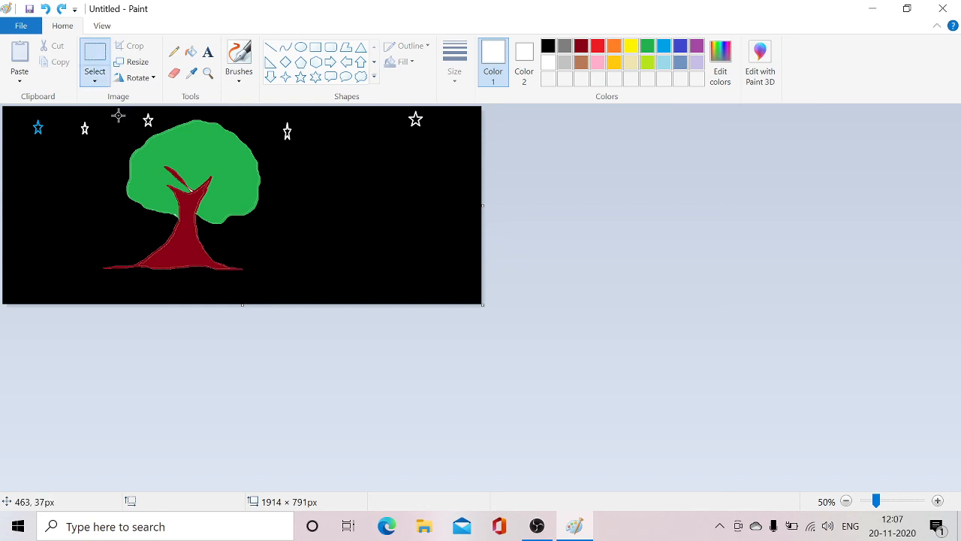
{"action": "left_click_drag", "start_coordinate": [111, 115], "coordinate": [271, 288]}
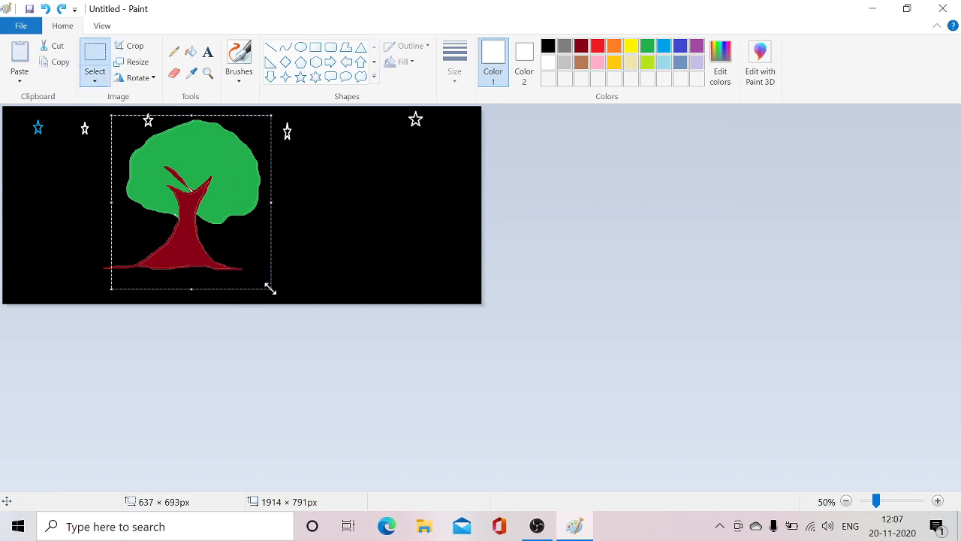
{"action": "left_click", "coordinate": [142, 63]}
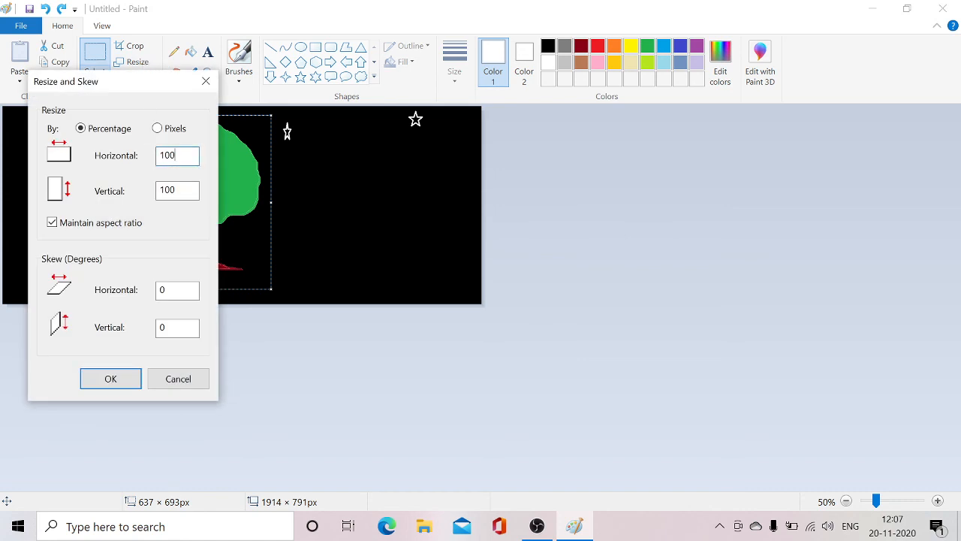
{"action": "key", "text": "BackSpace"}
{"action": "key", "text": "BackSpace"}
{"action": "key", "text": "BackSpace"}
{"action": "type", "text": "90"}
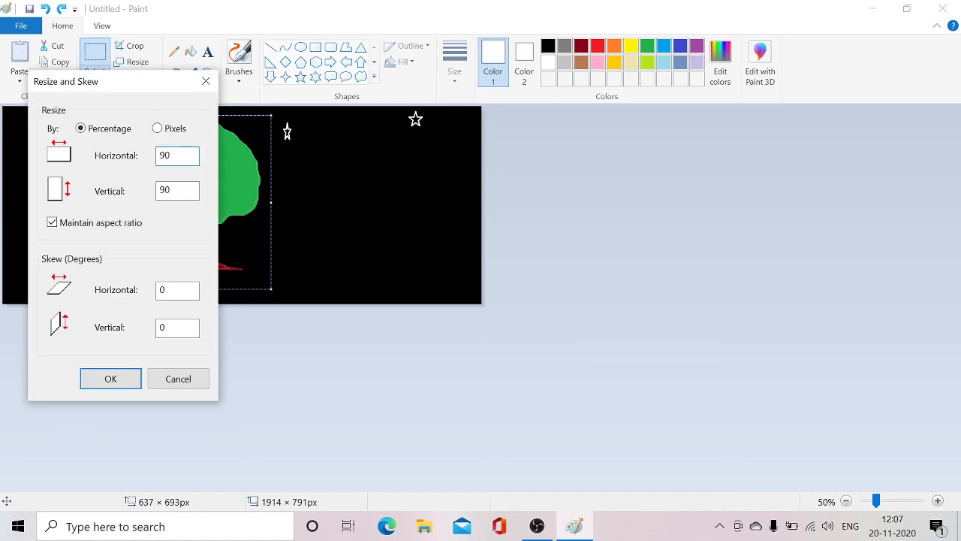
{"action": "left_click", "coordinate": [114, 379]}
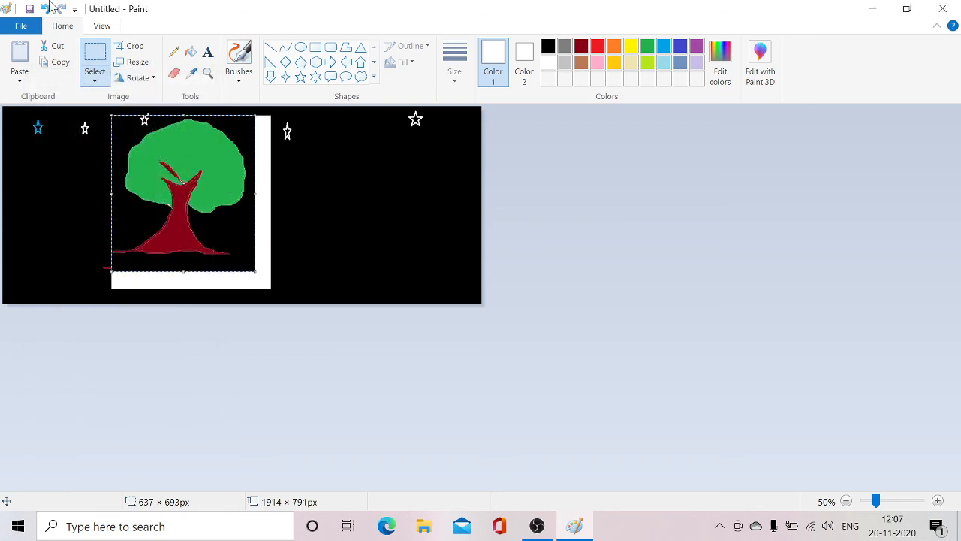
{"action": "left_click", "coordinate": [45, 9]}
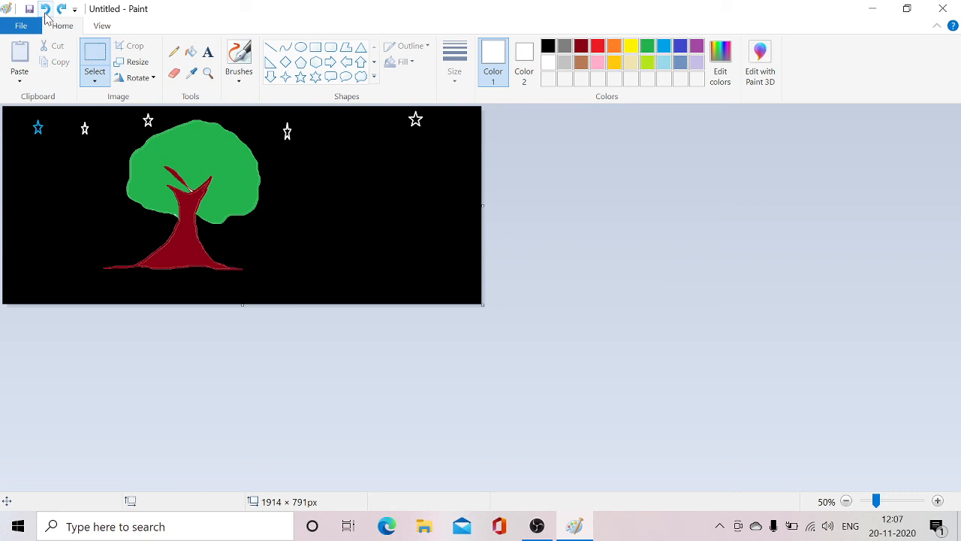
{"action": "left_click", "coordinate": [141, 65]}
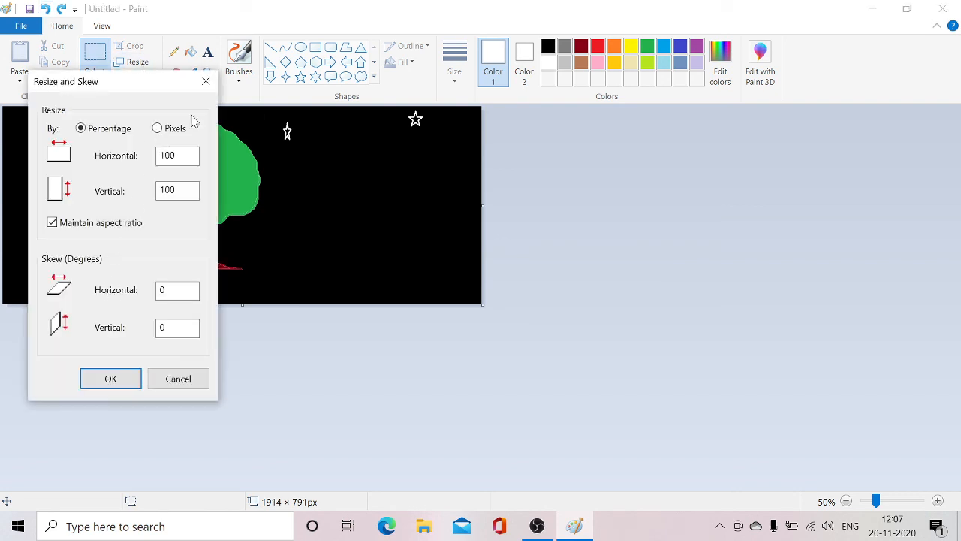
{"action": "left_click", "coordinate": [276, 182]}
{"action": "left_click", "coordinate": [172, 379]}
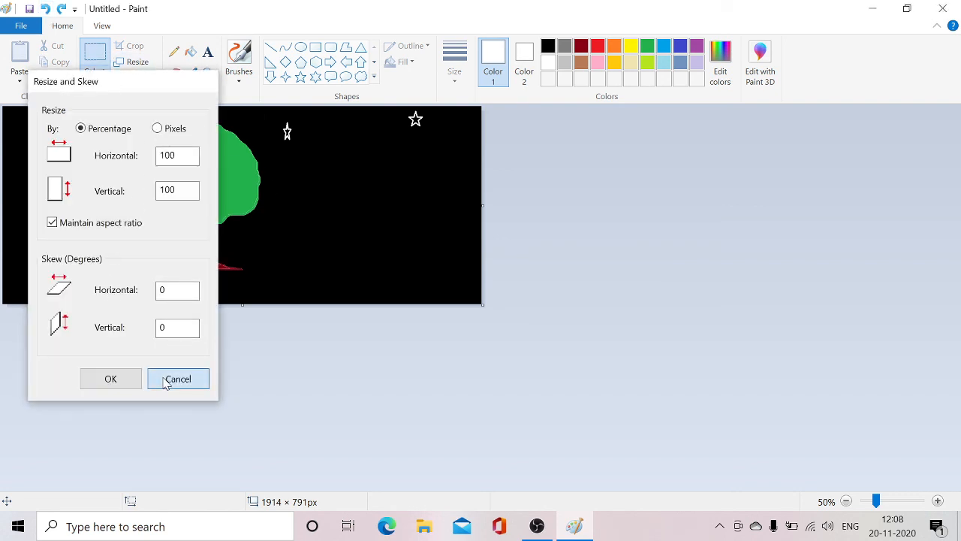
Select an area of about 731 × 627 px around the tree, skew it 0 degrees horizontally and 45 degrees vertically, and undo the skew.
{"action": "left_click", "coordinate": [96, 60]}
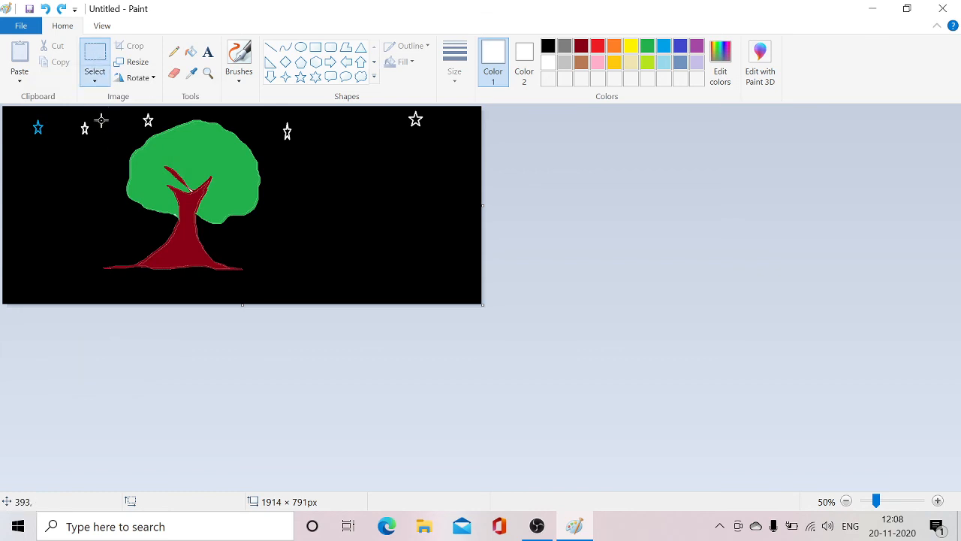
{"action": "left_click_drag", "start_coordinate": [102, 122], "coordinate": [286, 280]}
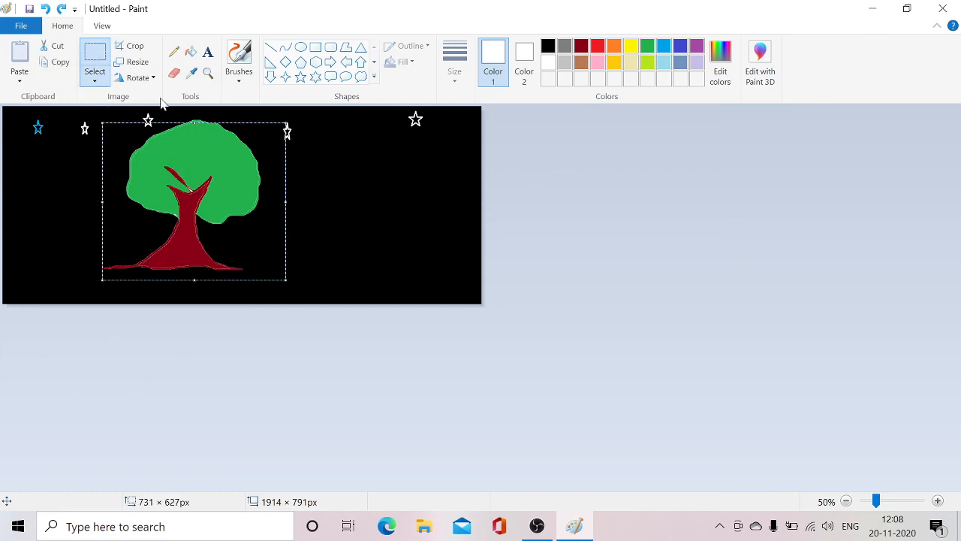
{"action": "left_click", "coordinate": [133, 62]}
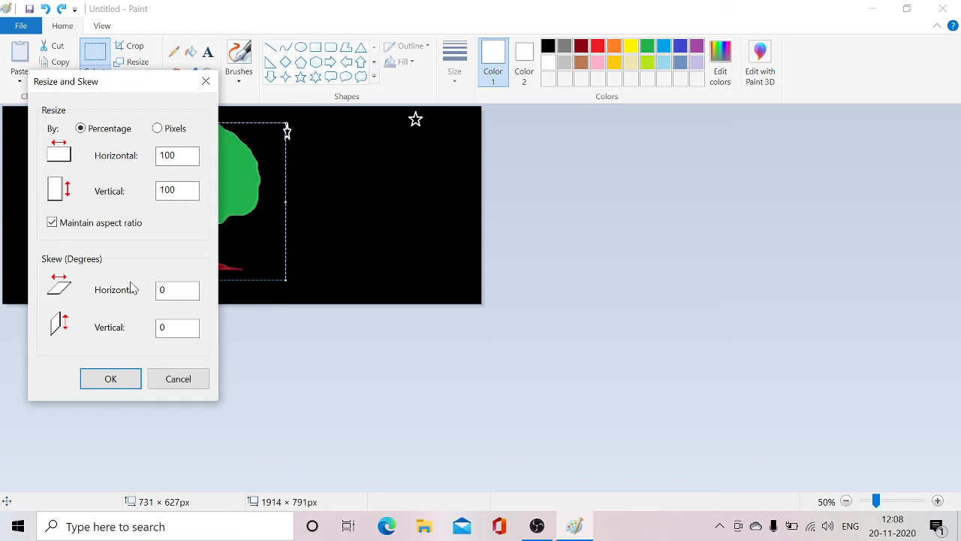
{"action": "left_click", "coordinate": [172, 289]}
{"action": "left_click", "coordinate": [177, 328]}
{"action": "left_click", "coordinate": [124, 384]}
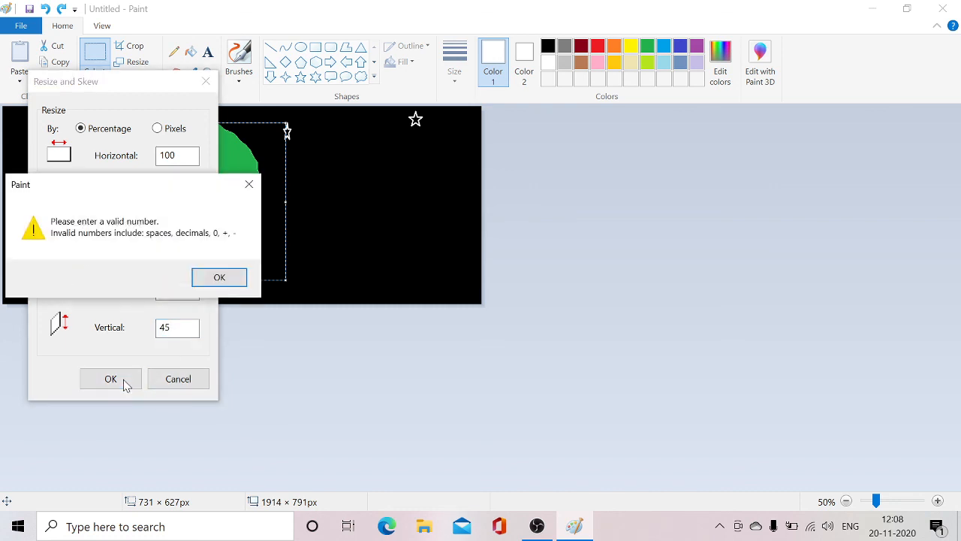
{"action": "left_click", "coordinate": [212, 277]}
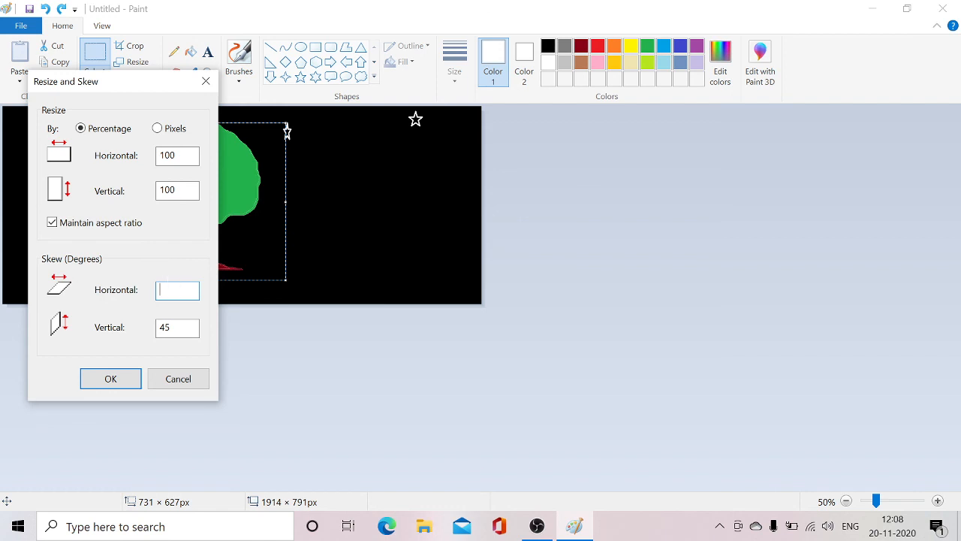
{"action": "type", "text": "0"}
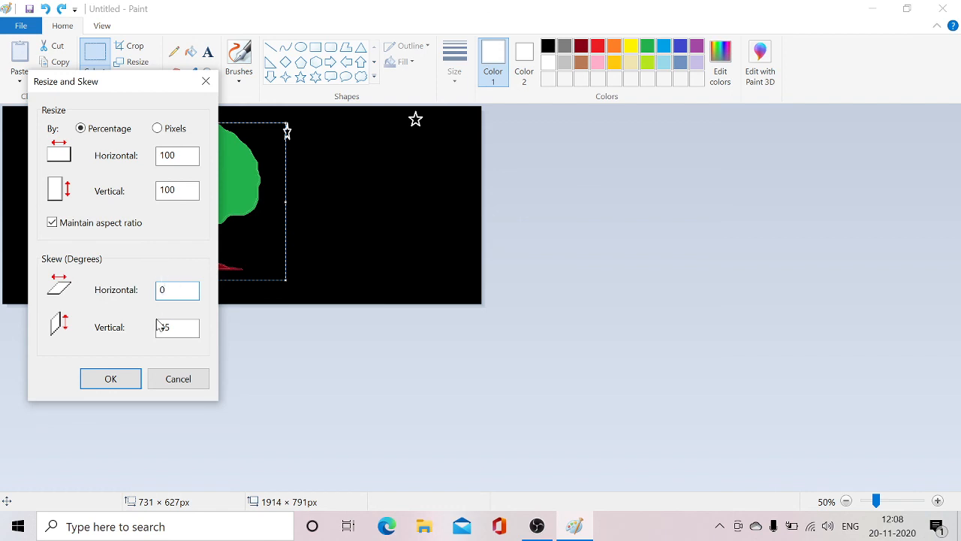
{"action": "left_click", "coordinate": [125, 379]}
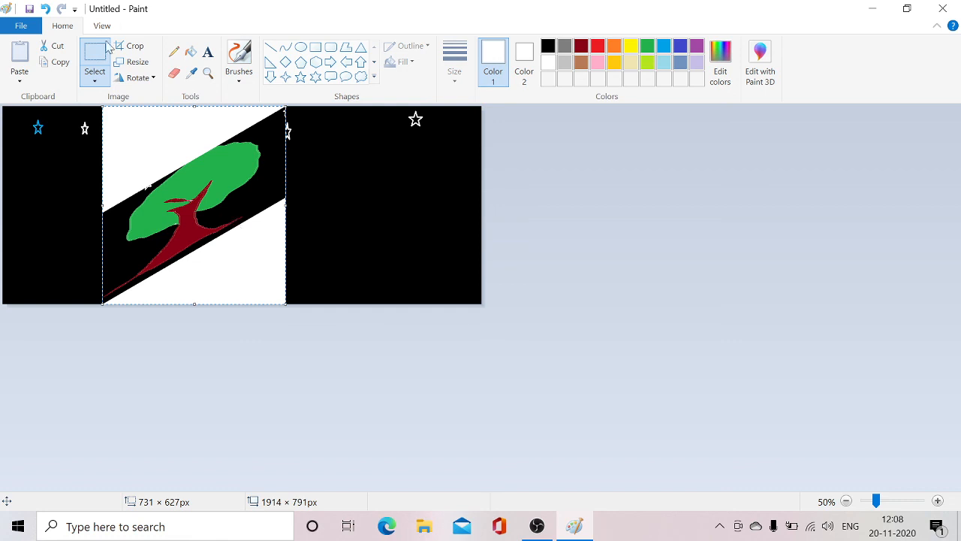
{"action": "left_click", "coordinate": [45, 9]}
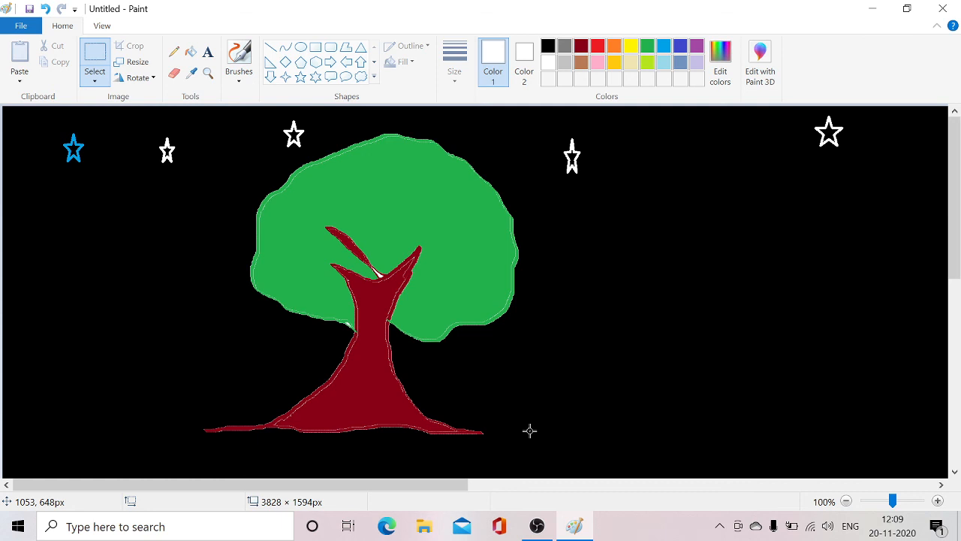
Select an area of about 665 × 654 px around the tree and rotate the selection by 180°.
{"action": "left_click", "coordinate": [95, 60]}
{"action": "left_click_drag", "start_coordinate": [204, 131], "coordinate": [538, 457]}
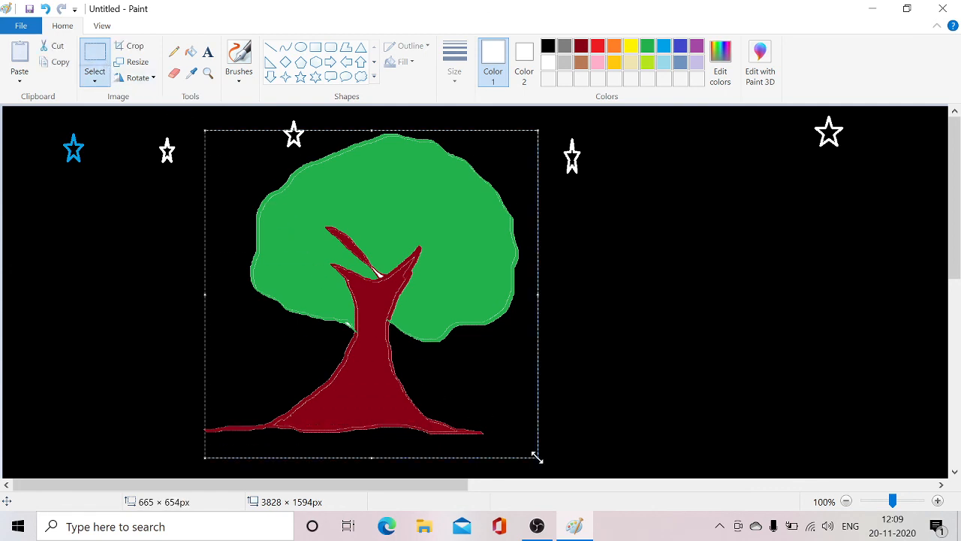
{"action": "left_click", "coordinate": [154, 79]}
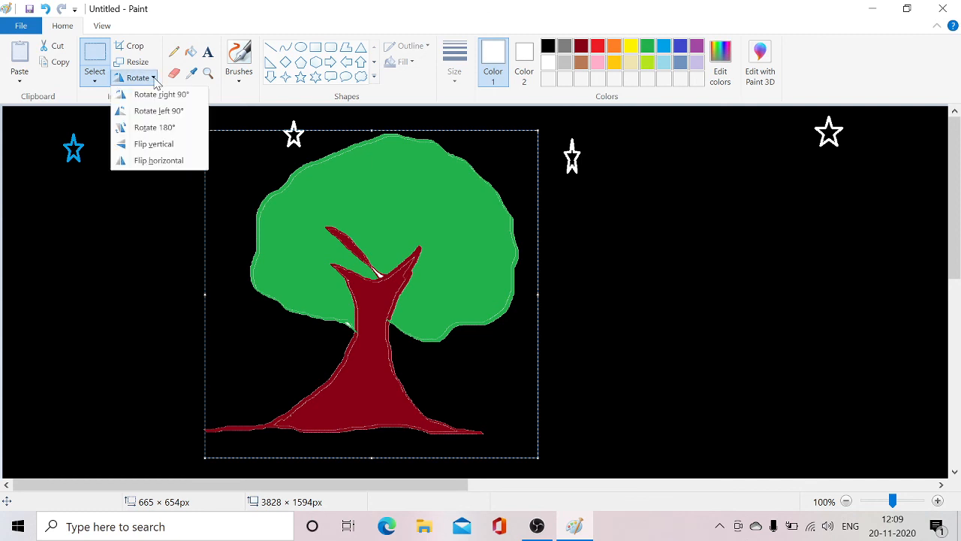
{"action": "left_click", "coordinate": [153, 127]}
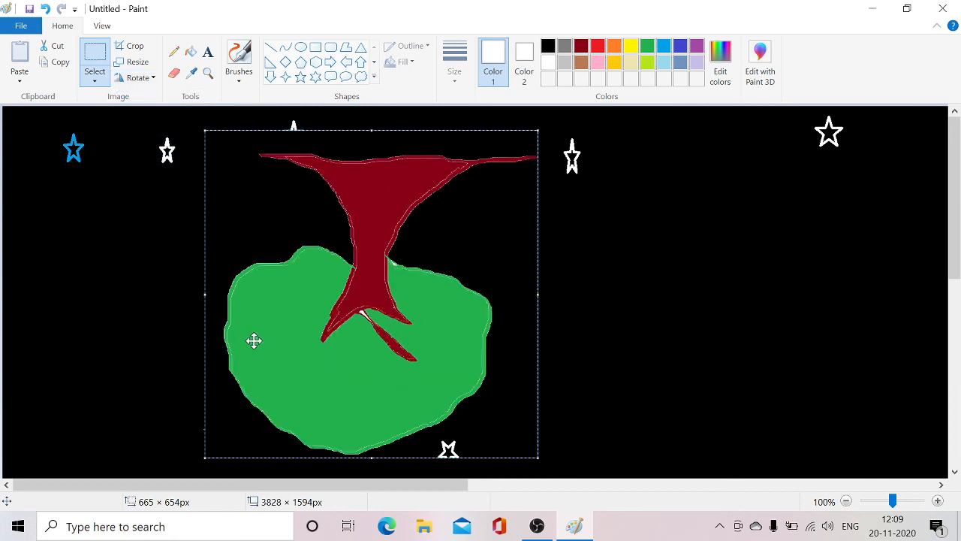
Rotate the selected tree area 90° to the left.
{"action": "left_click", "coordinate": [154, 78]}
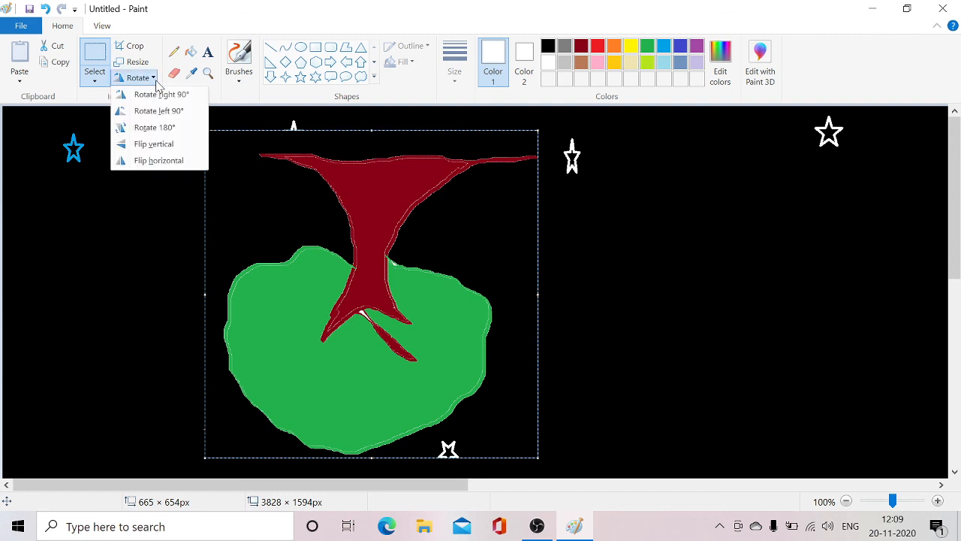
{"action": "left_click", "coordinate": [163, 113]}
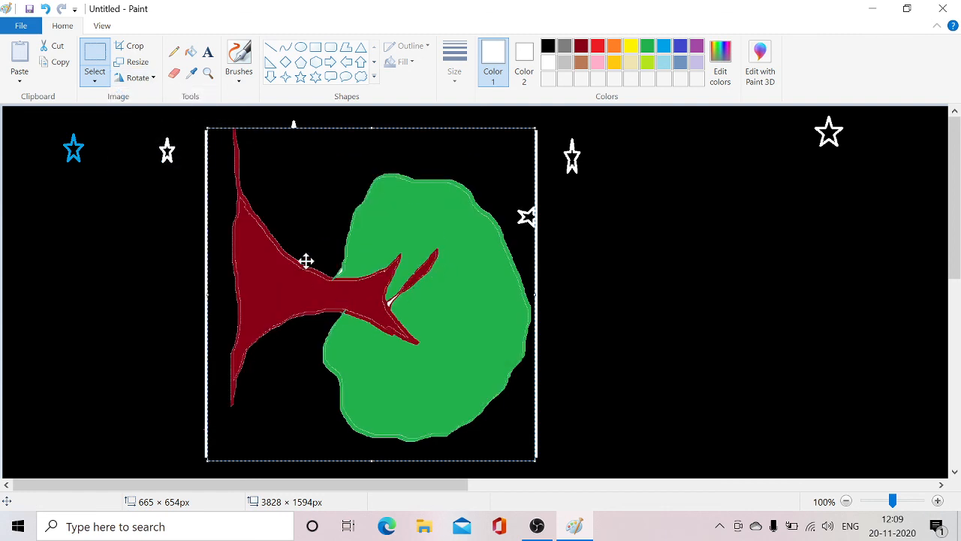
Flip the selected tree area vertically, followed by a horizontal flip of the same selection.
{"action": "left_click", "coordinate": [149, 80]}
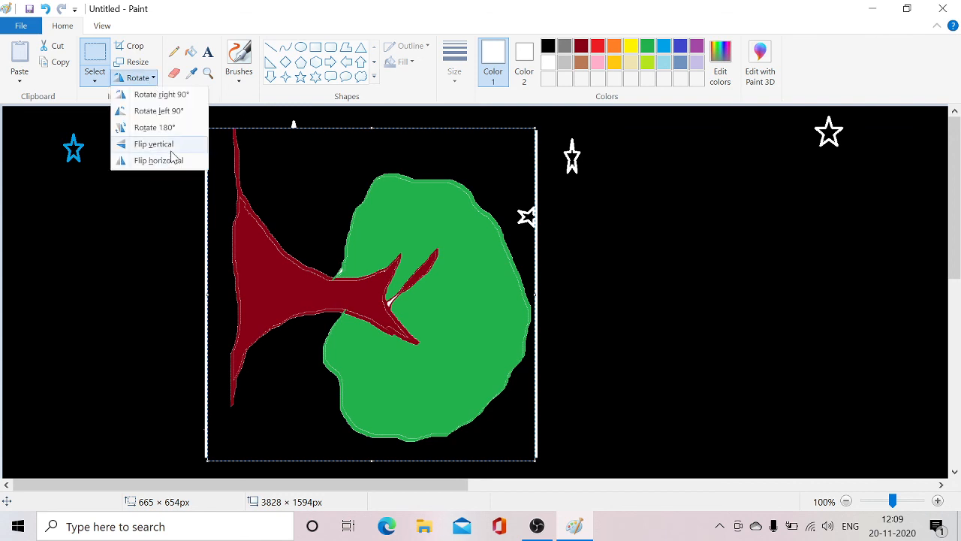
{"action": "left_click", "coordinate": [170, 145]}
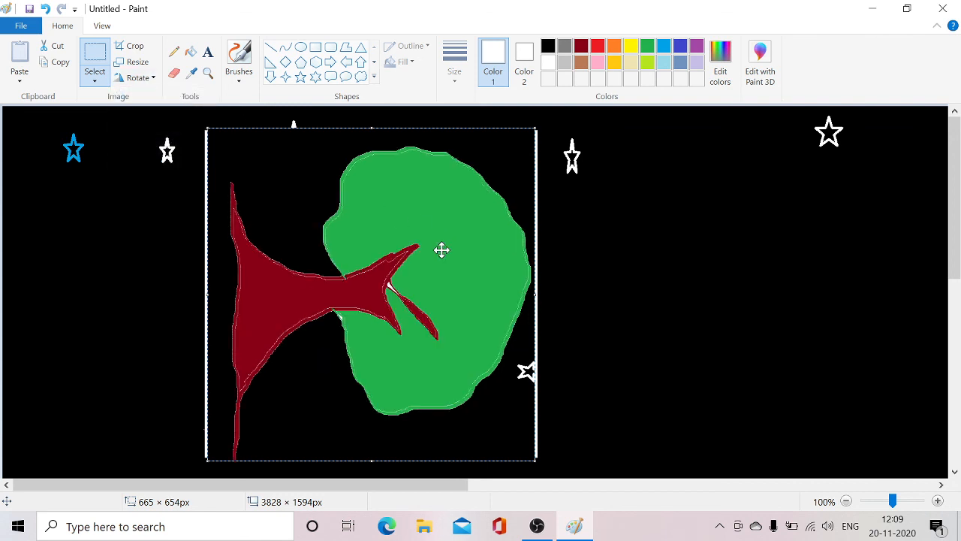
{"action": "left_click", "coordinate": [150, 78]}
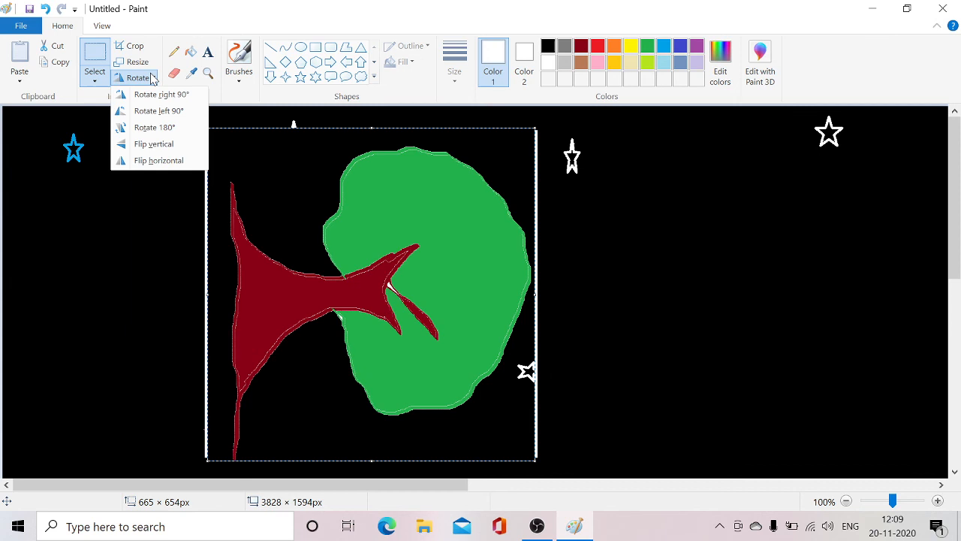
{"action": "left_click", "coordinate": [172, 161]}
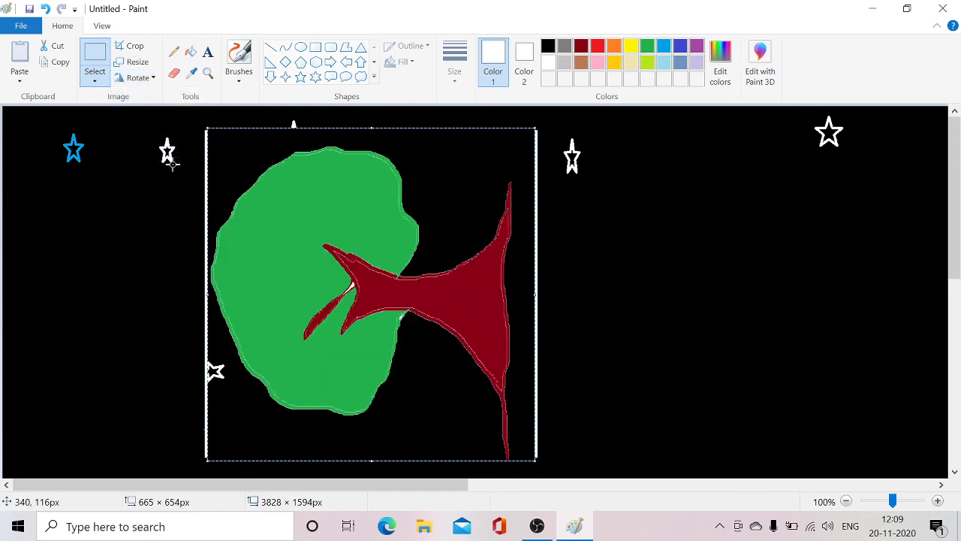